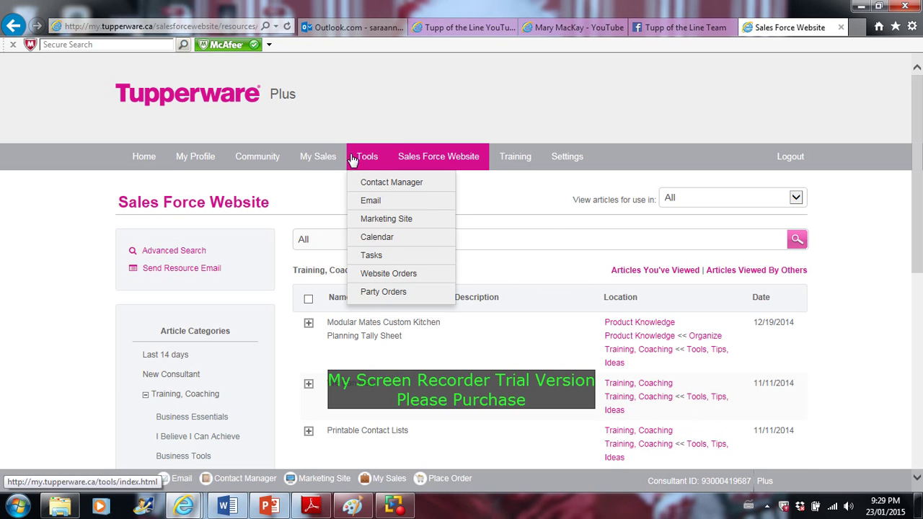
Open the order site's Personal Summary and save 2 planned parties for the 07-Feb week
mouse_move(315, 163)
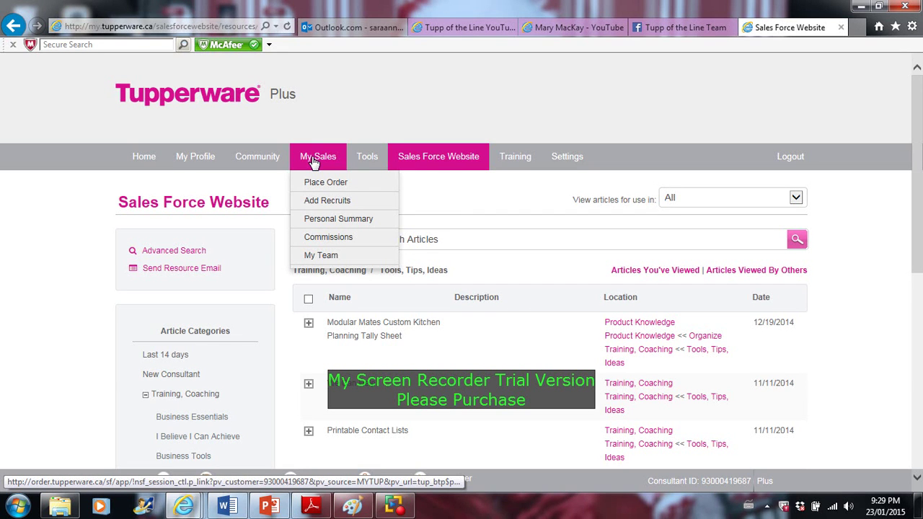
left_click(314, 160)
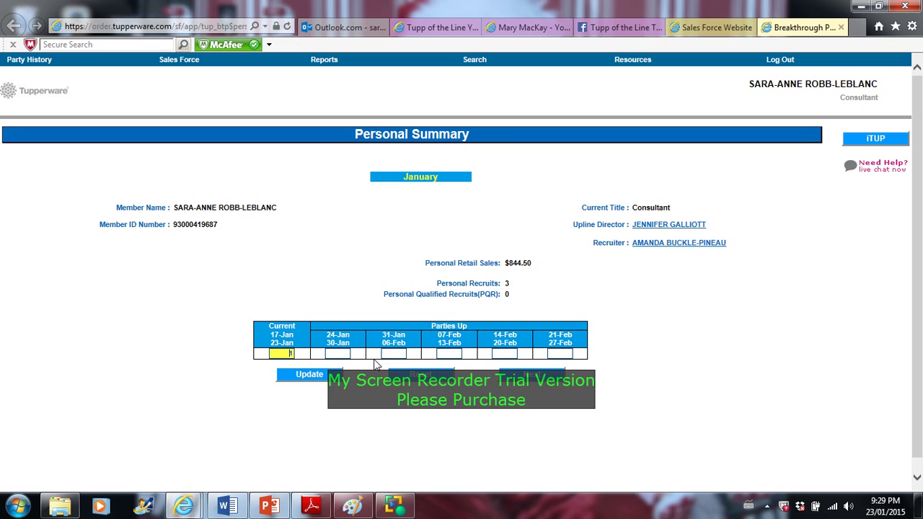
left_click(402, 353)
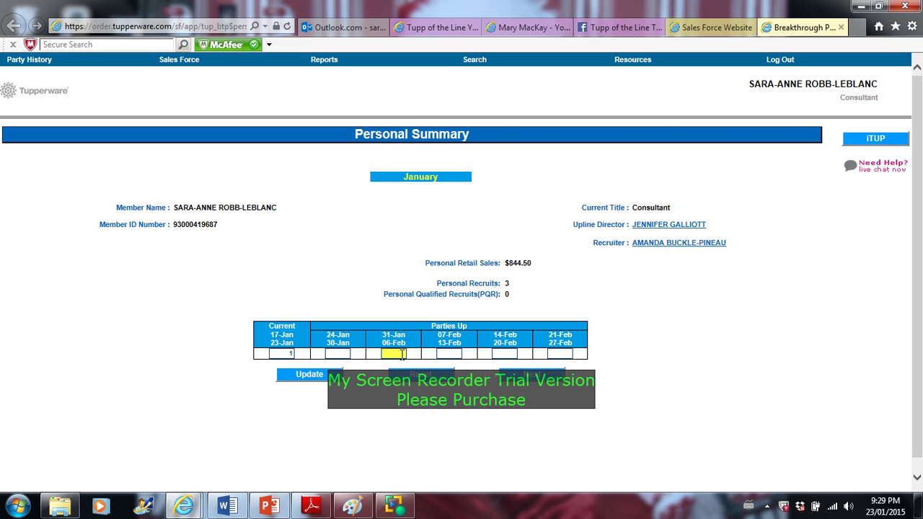
left_click(448, 353)
left_click(531, 377)
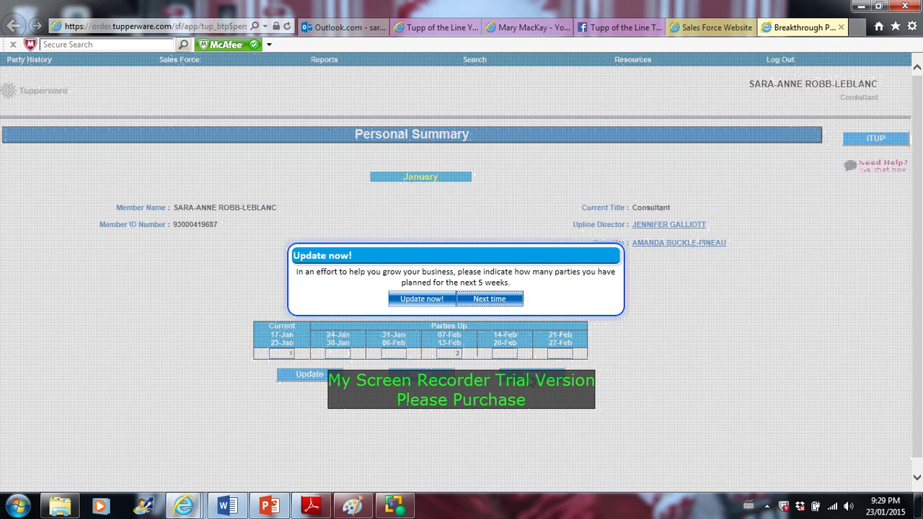
left_click(429, 298)
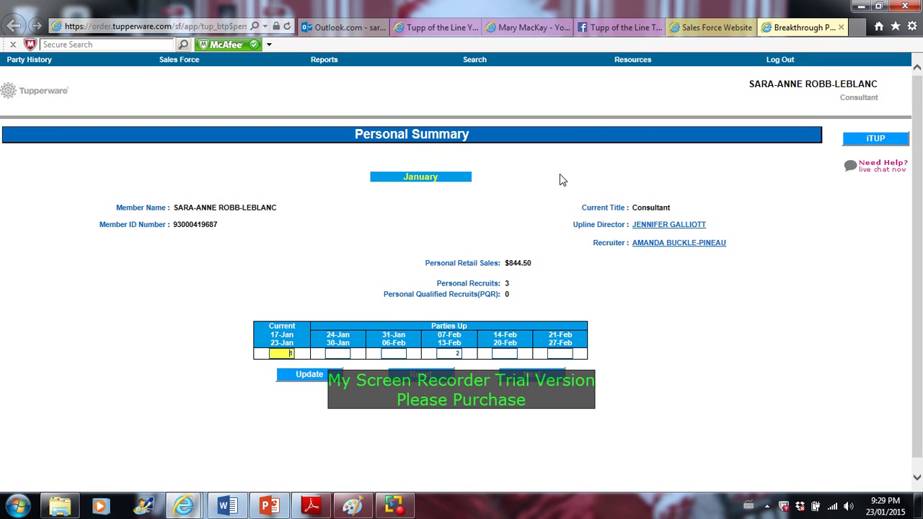
left_click(645, 65)
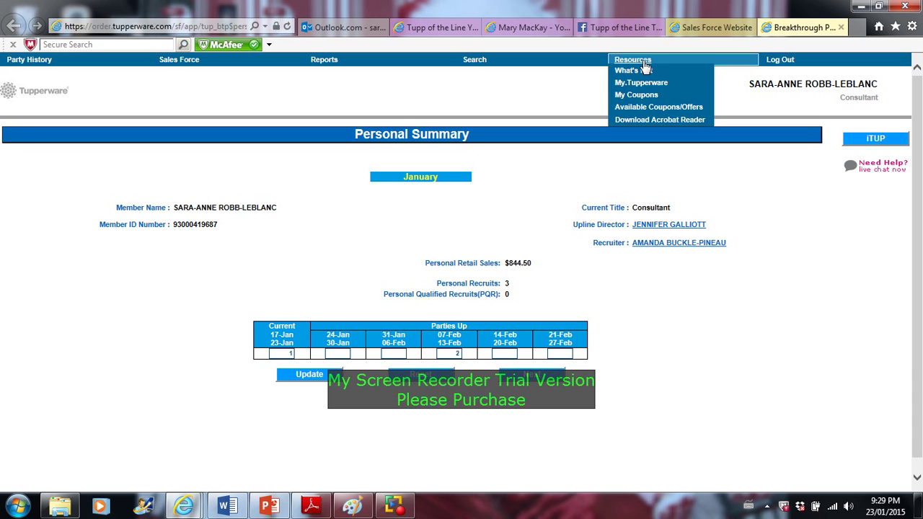
left_click(638, 96)
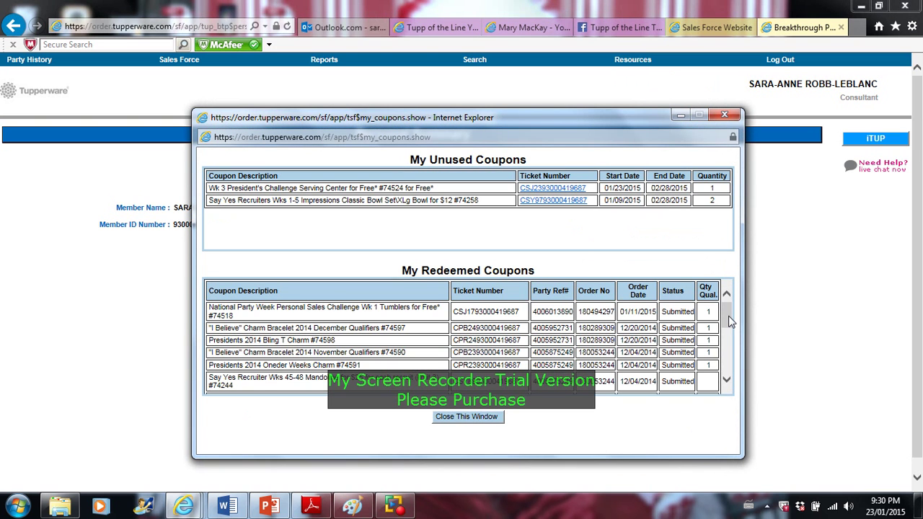
left_click_drag(728, 315, 726, 295)
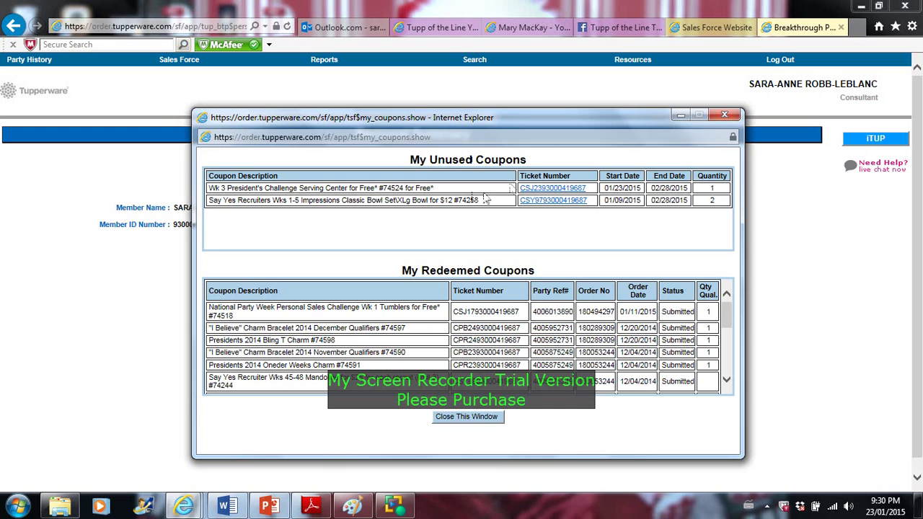
left_click(730, 118)
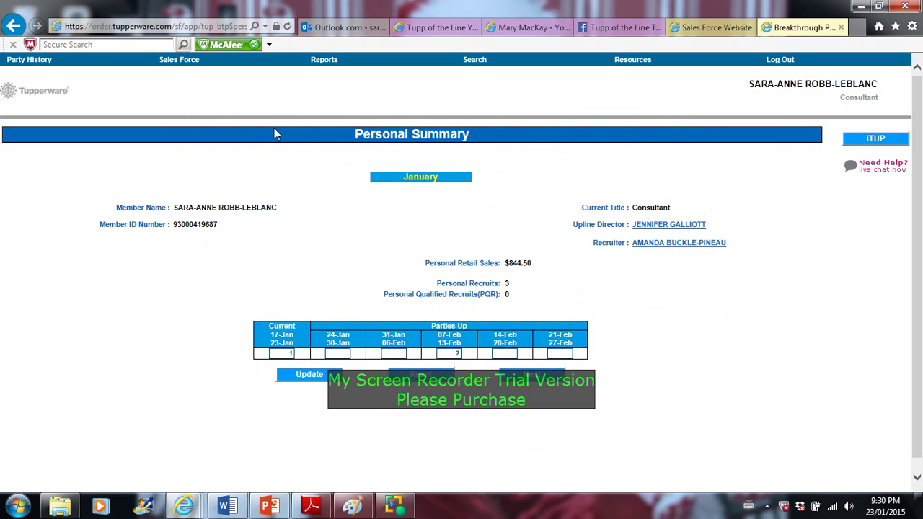
Go to Sales Force > Party History and bring up Start New Party's party-type choices
left_click(164, 63)
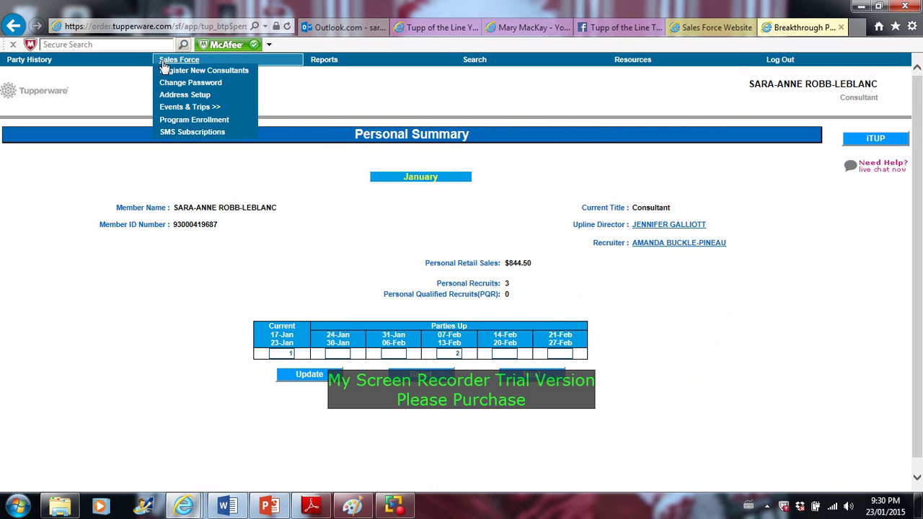
left_click(91, 64)
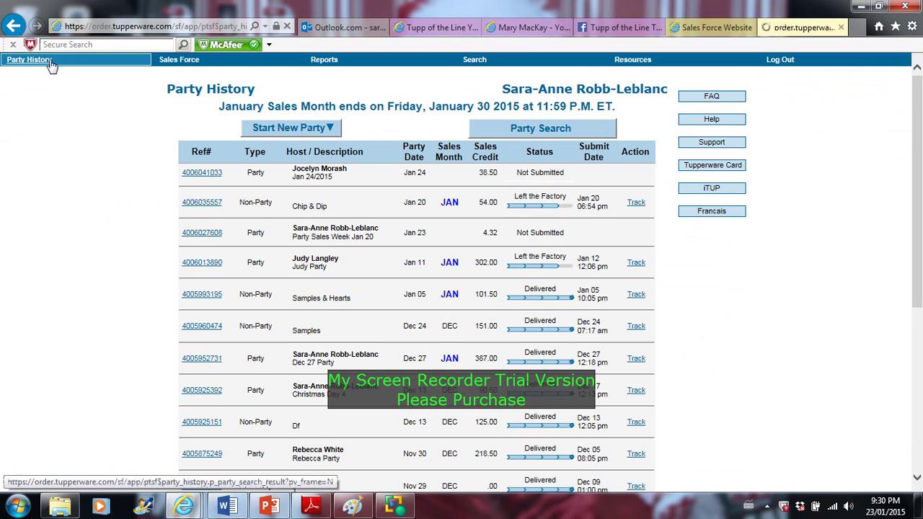
left_click(51, 63)
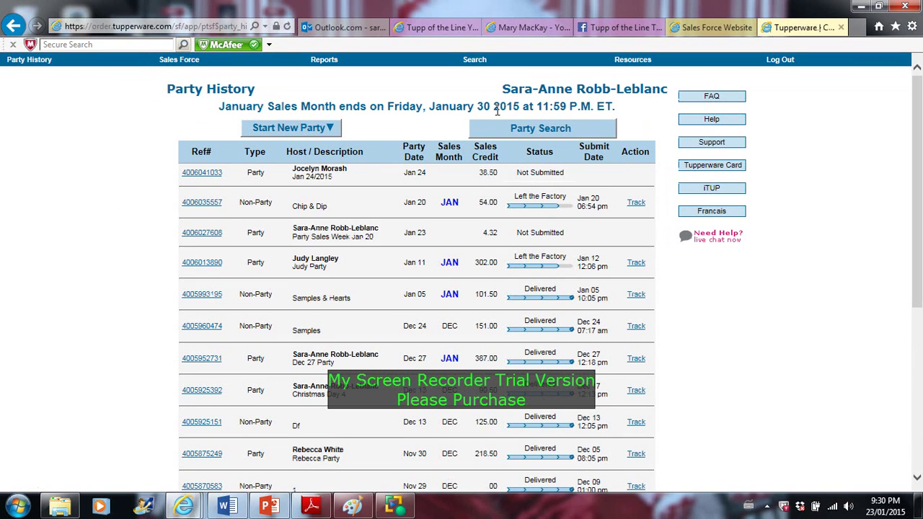
left_click_drag(920, 121, 921, 326)
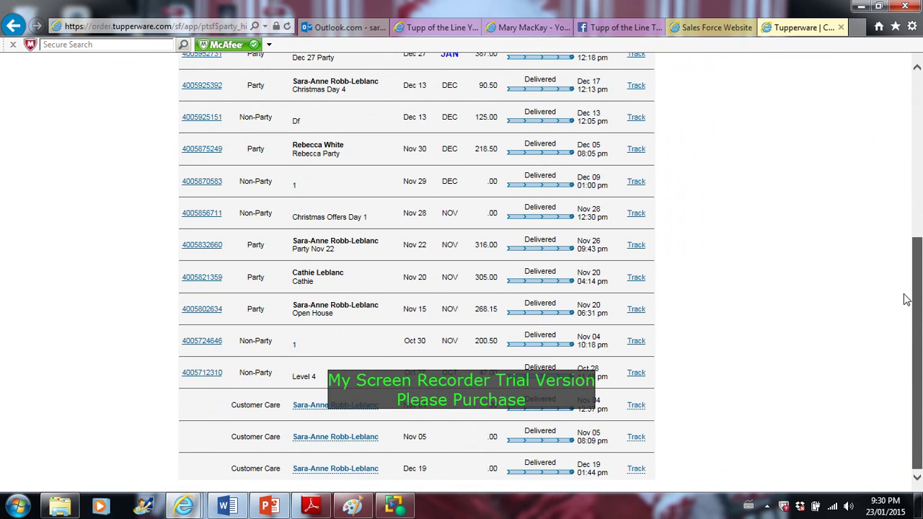
scroll(894, 274, "up", 5)
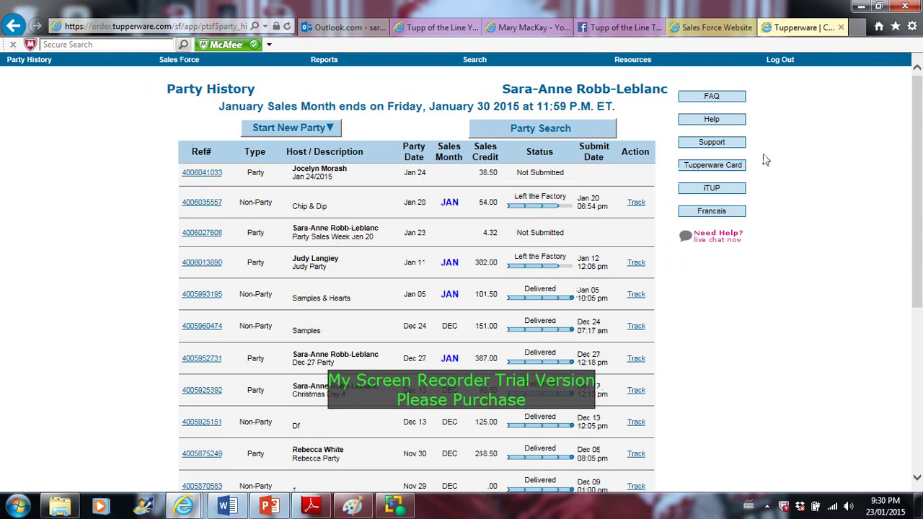
left_click(329, 131)
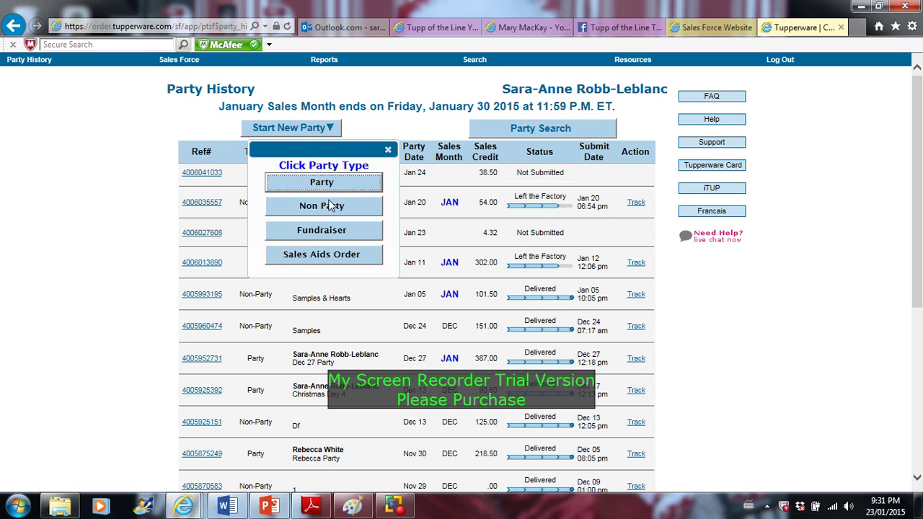
Create a Non Party described 'Coupons' dated 01/23/2015 and continue to its Customer Order
left_click(313, 211)
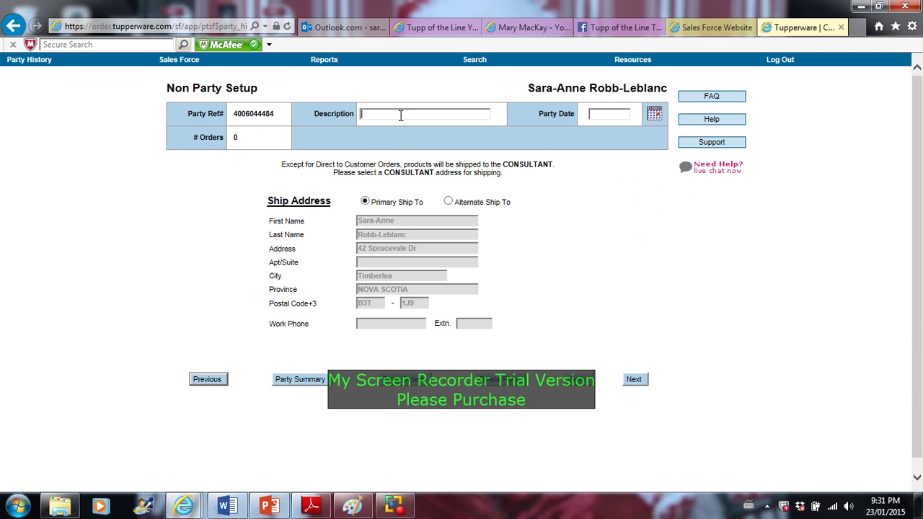
type("Coupons")
left_click(654, 116)
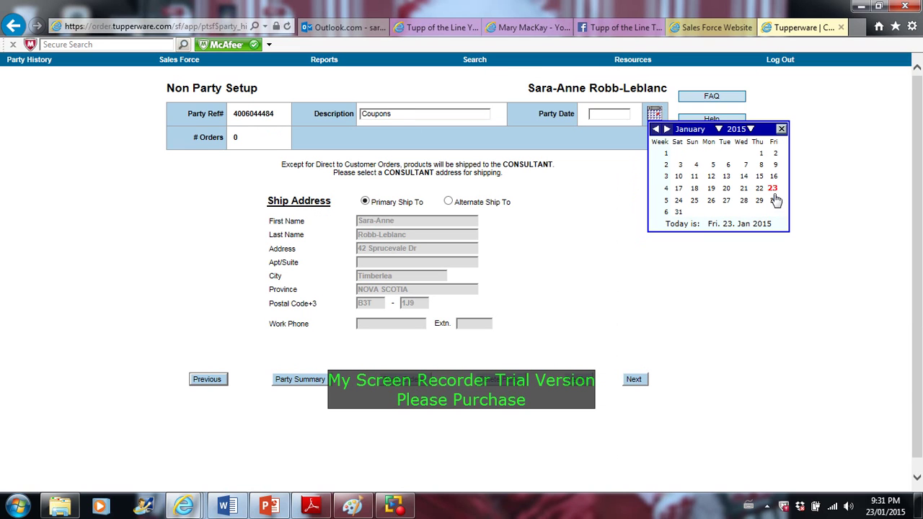
left_click(772, 189)
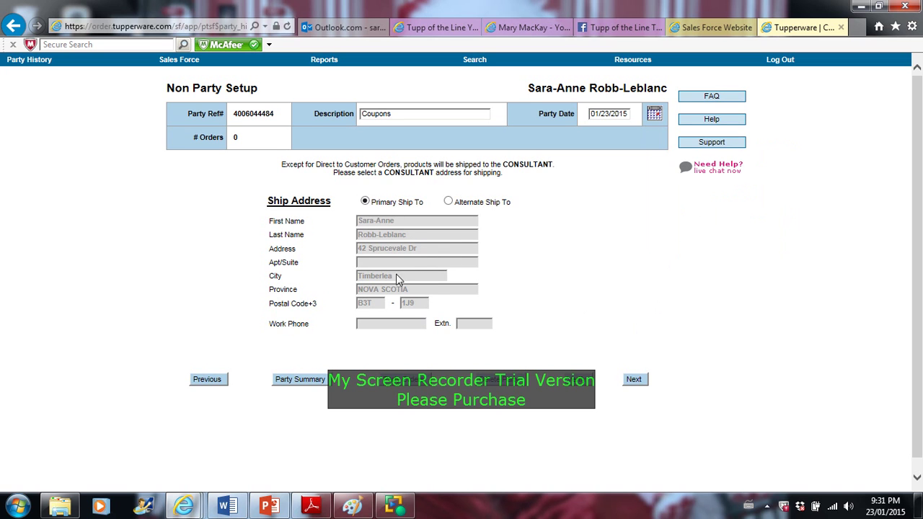
left_click(639, 384)
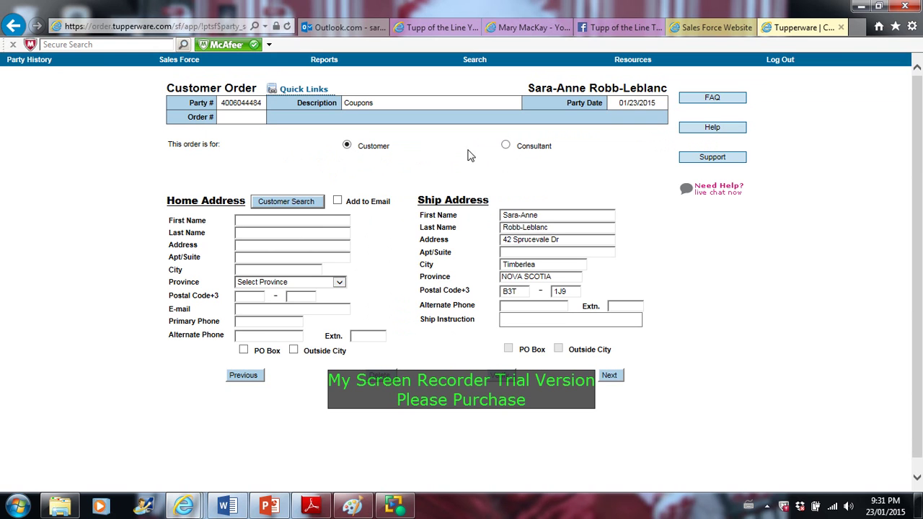
Choose Consultant as the order type and continue to Item Entry
left_click(506, 146)
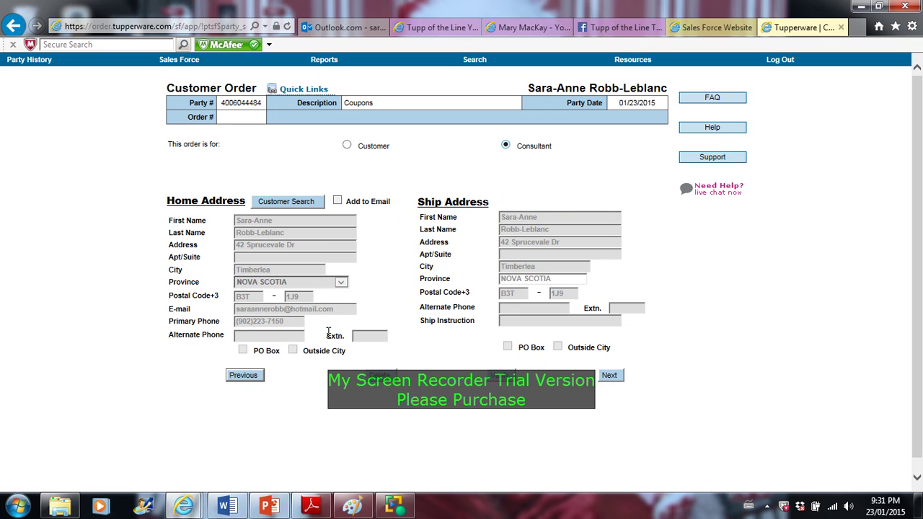
left_click(608, 376)
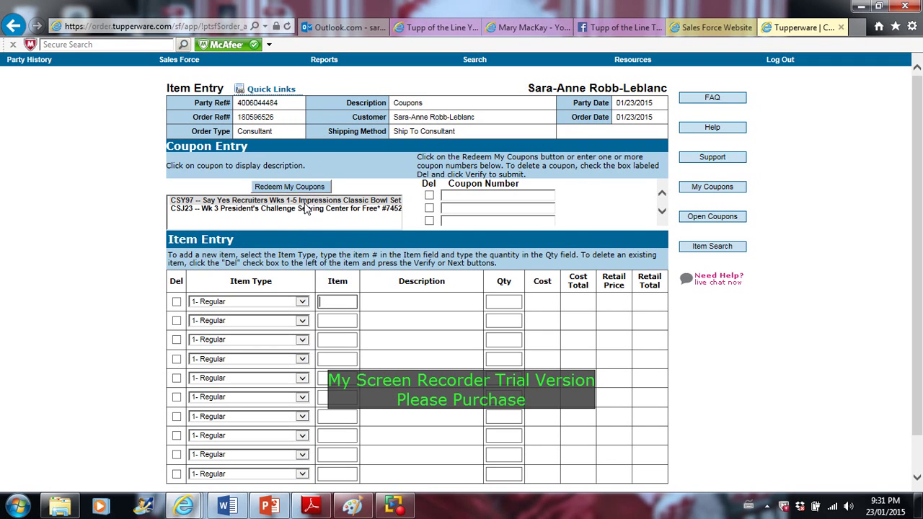
View the CSY97 Say Yes Recruiters coupon details, then open My Available Coupons
left_click(304, 201)
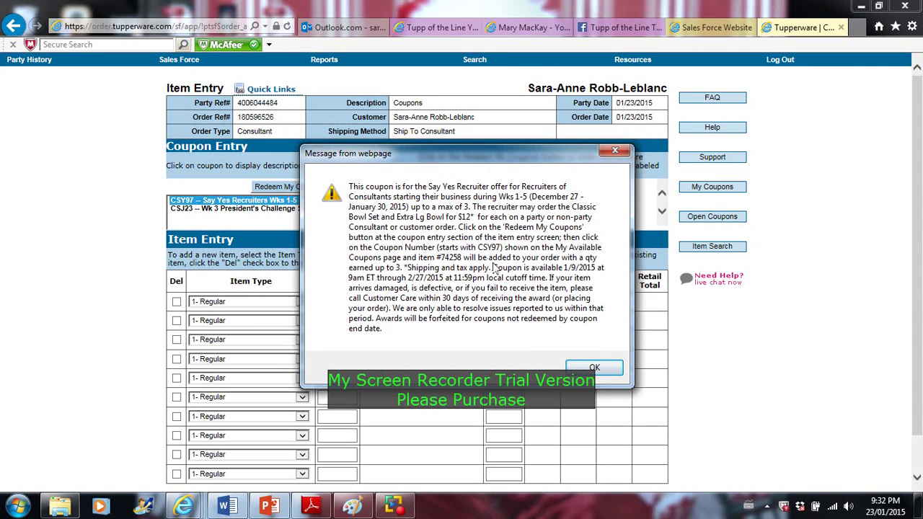
left_click(592, 368)
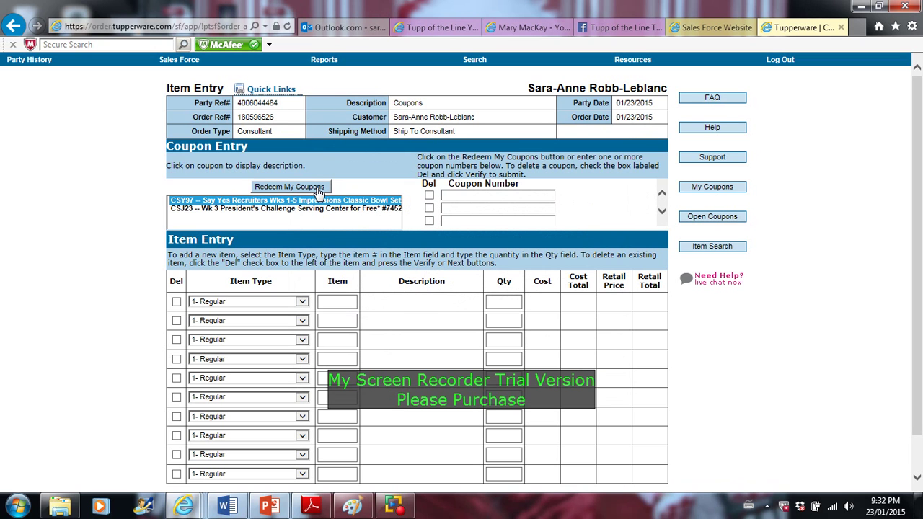
left_click(317, 189)
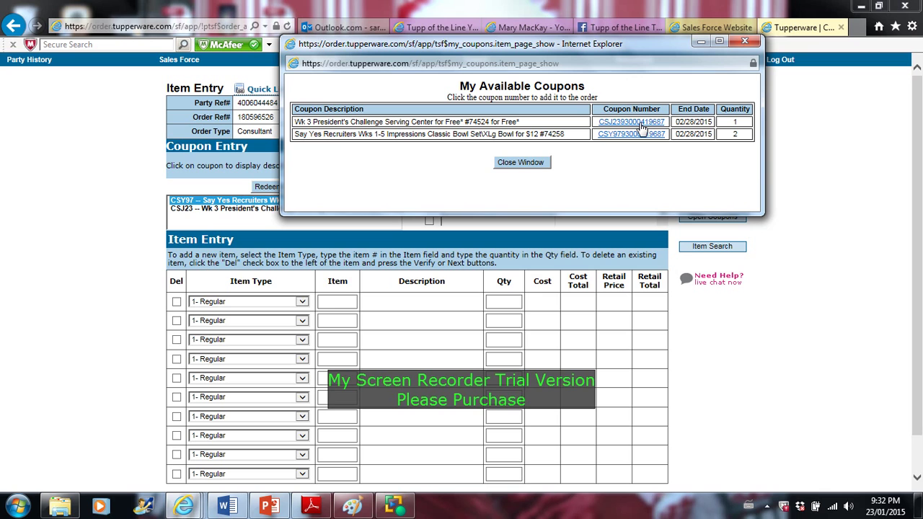
Redeem the President's Challenge Serving Center and Say Yes Recruiters bowl set coupons
left_click(640, 124)
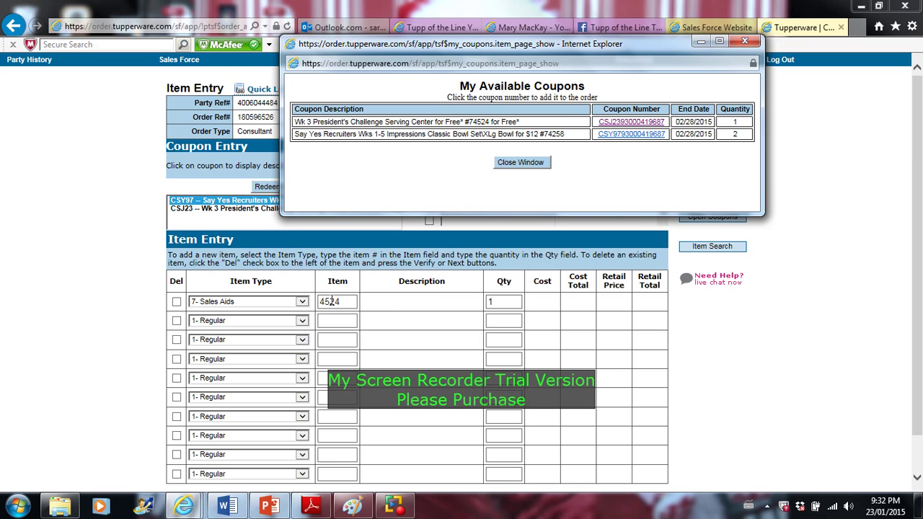
left_click(614, 140)
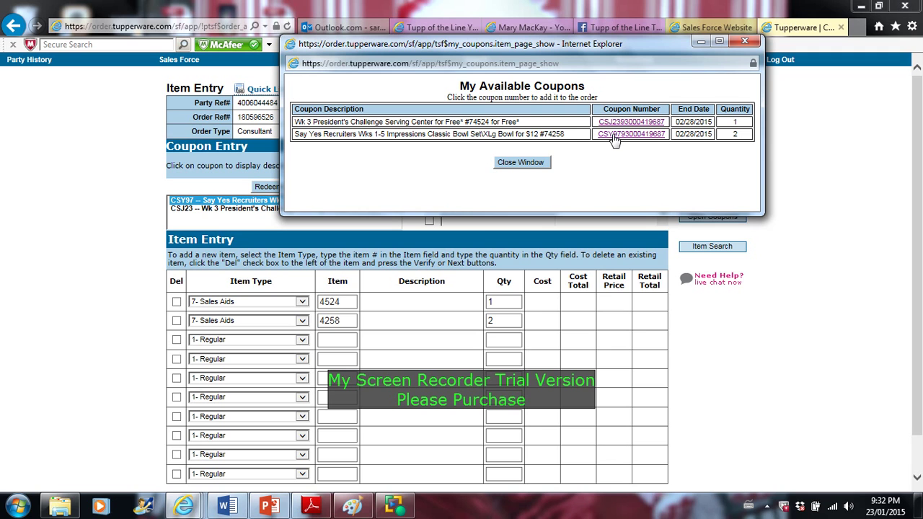
left_click(506, 163)
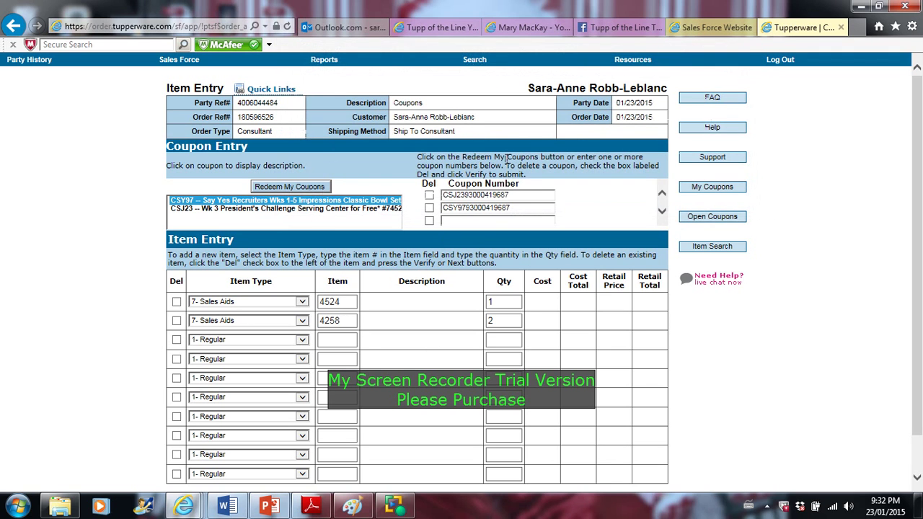
Verify the coupon items and check the Award Imp Bowl Set costs 12.00 each, 24.00 total
left_click(918, 477)
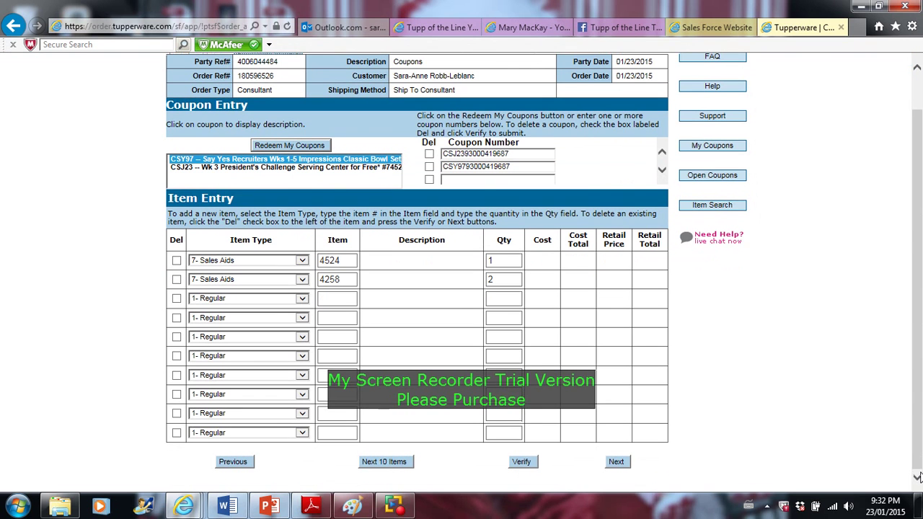
left_click(522, 462)
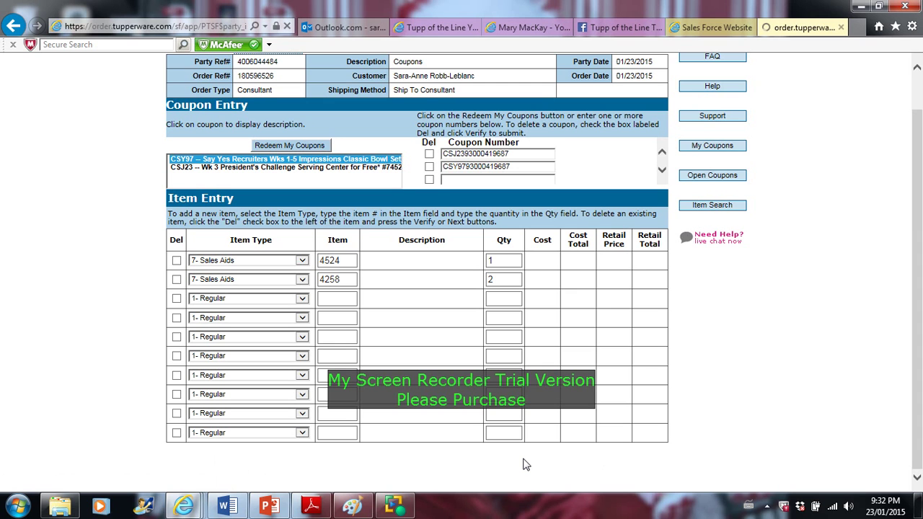
mouse_move(882, 498)
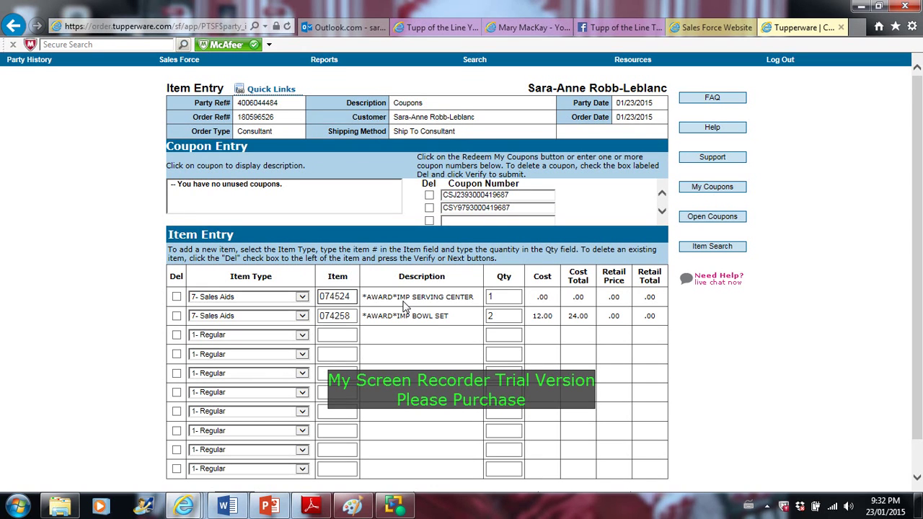
left_click_drag(397, 297, 445, 297)
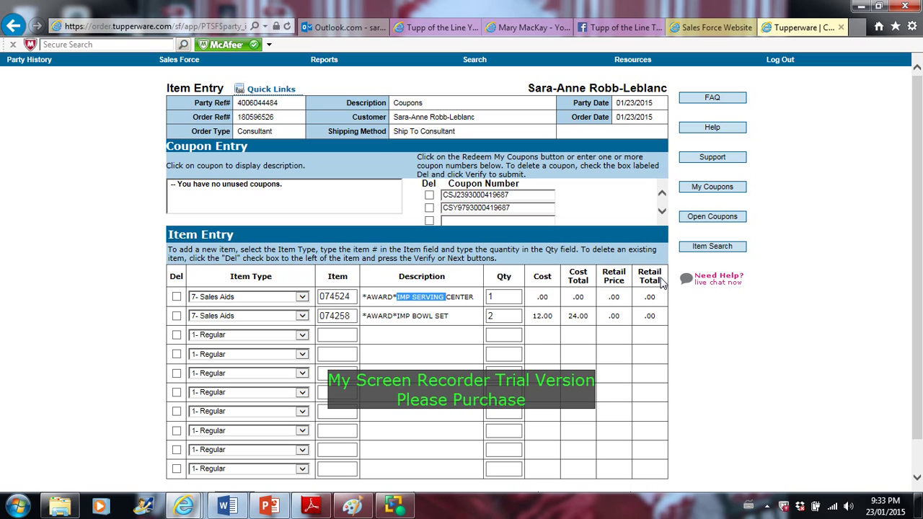
left_click_drag(367, 316, 447, 312)
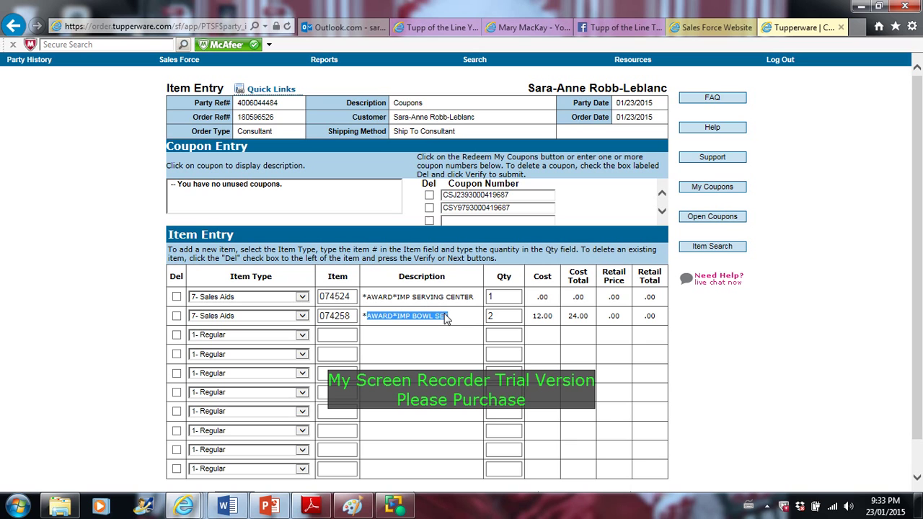
double_click(532, 320)
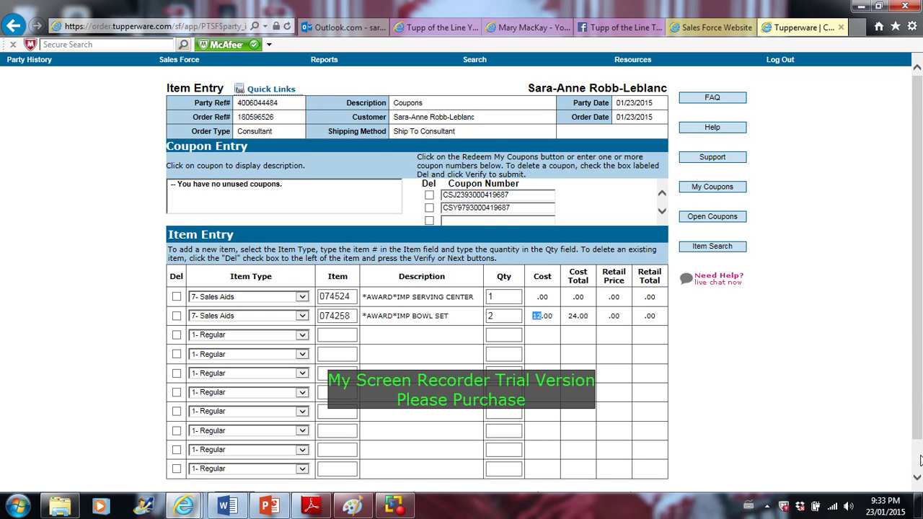
scroll(921, 460, "down", 1)
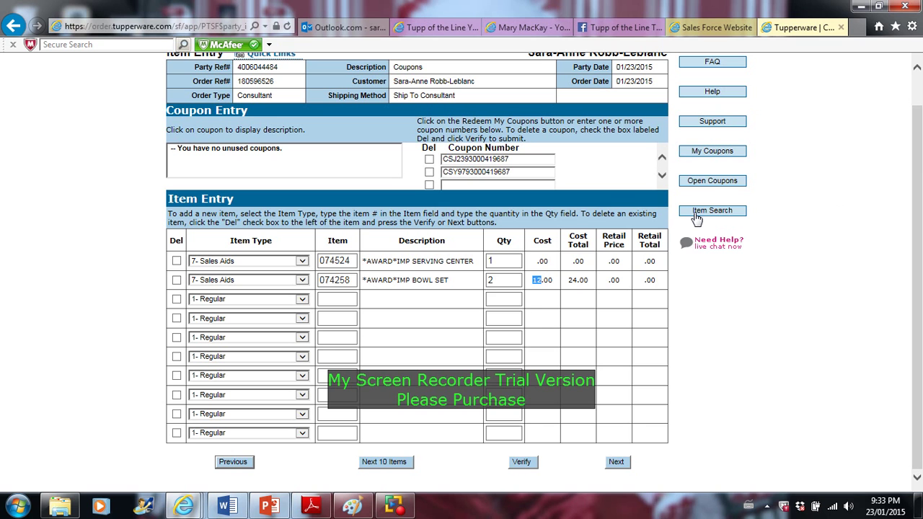
Search the Samples sales class and add Stack Cooker item 8307 with quantity 1
left_click(696, 219)
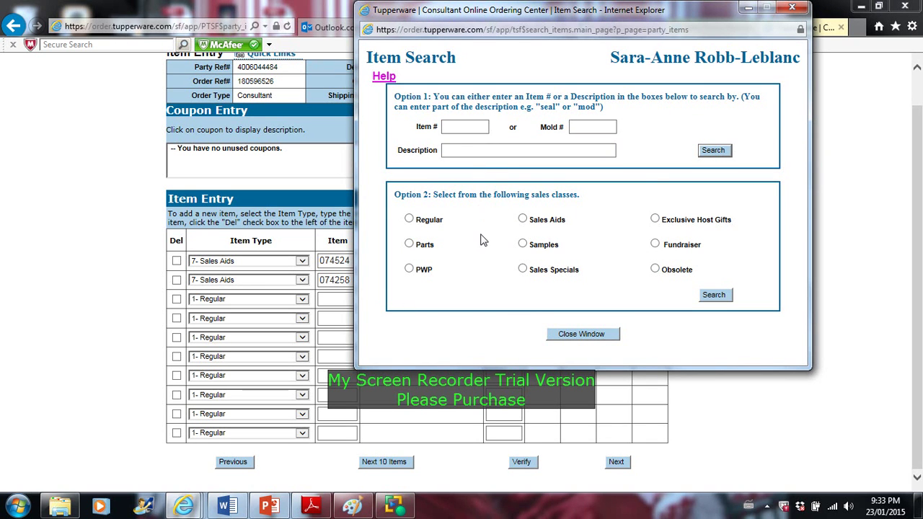
left_click(523, 245)
left_click(725, 298)
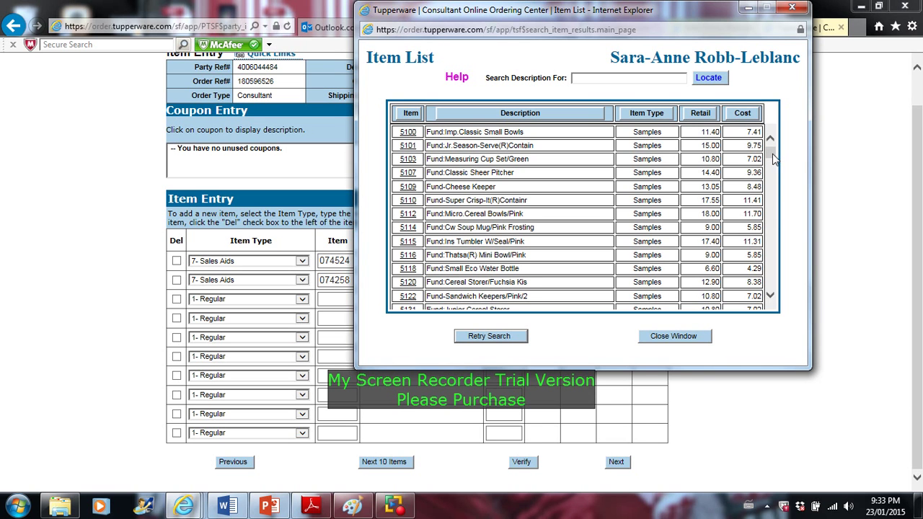
left_click_drag(773, 160, 785, 294)
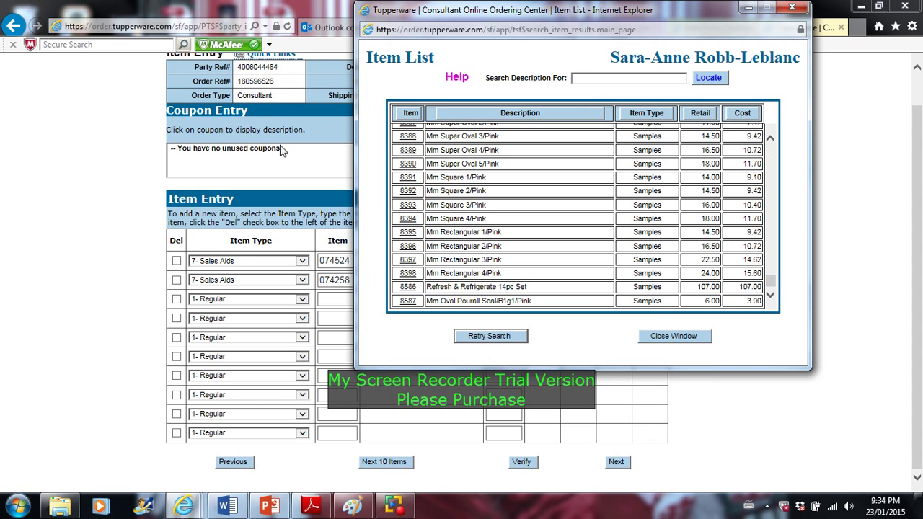
left_click(408, 205)
left_click_drag(770, 282, 721, 148)
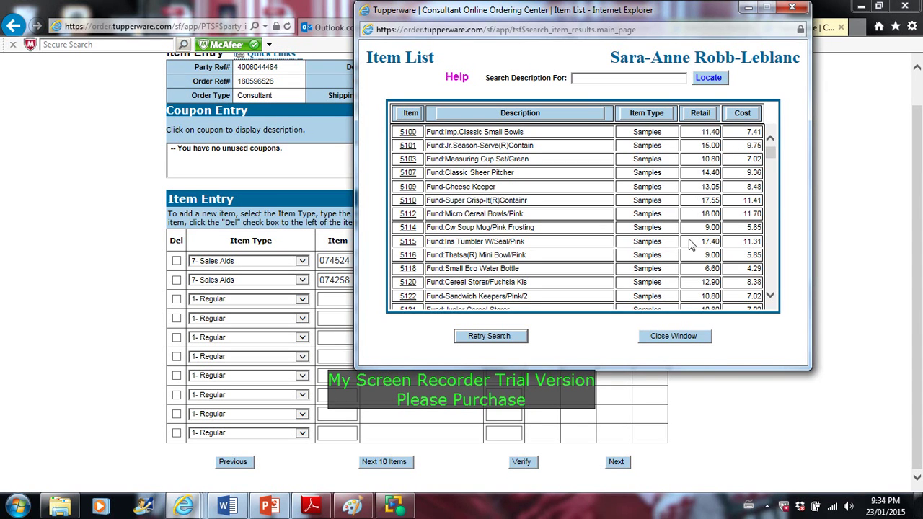
left_click_drag(770, 159, 783, 207)
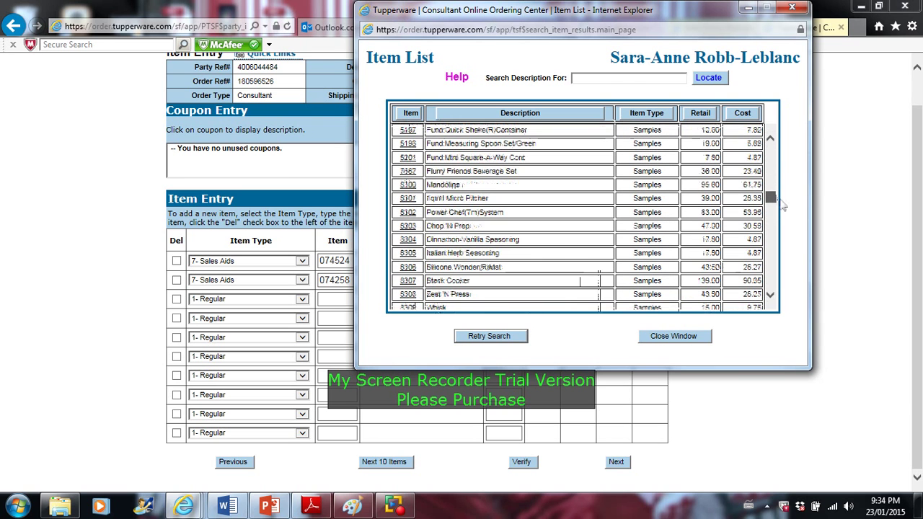
left_click(408, 282)
left_click(659, 337)
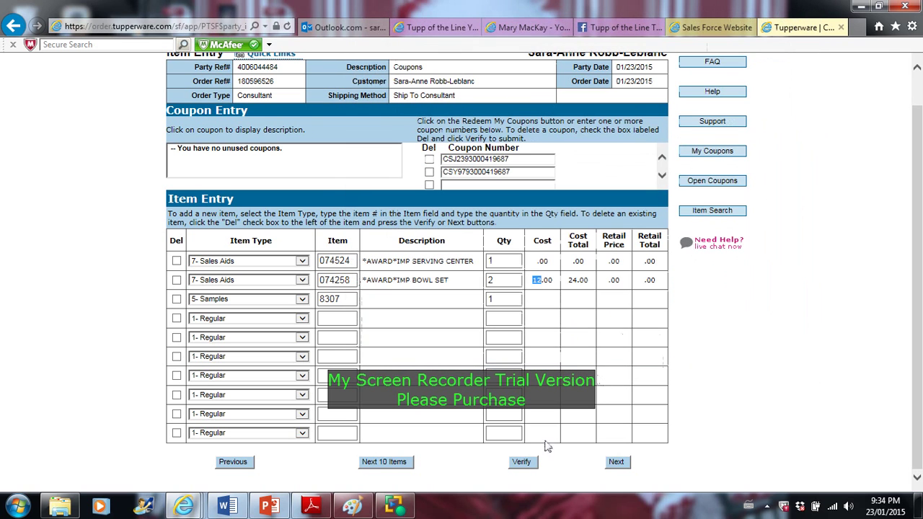
Verify the items so Stack Cooker shows 90.35 cost, 139.00 retail, and submit to the summary
left_click(522, 463)
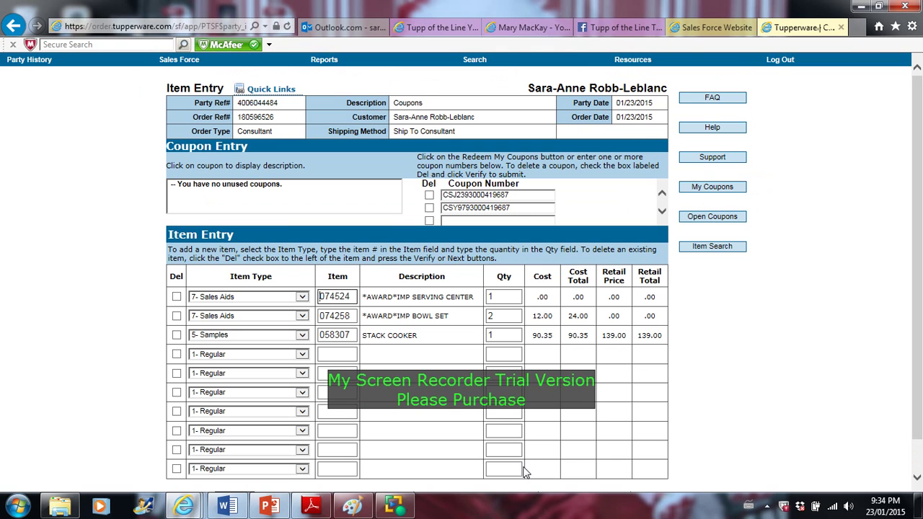
left_click(917, 480)
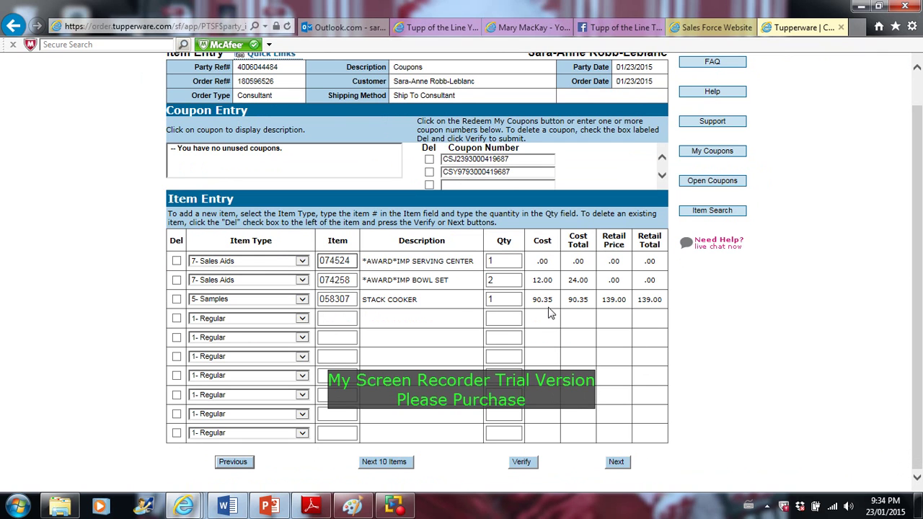
left_click(619, 463)
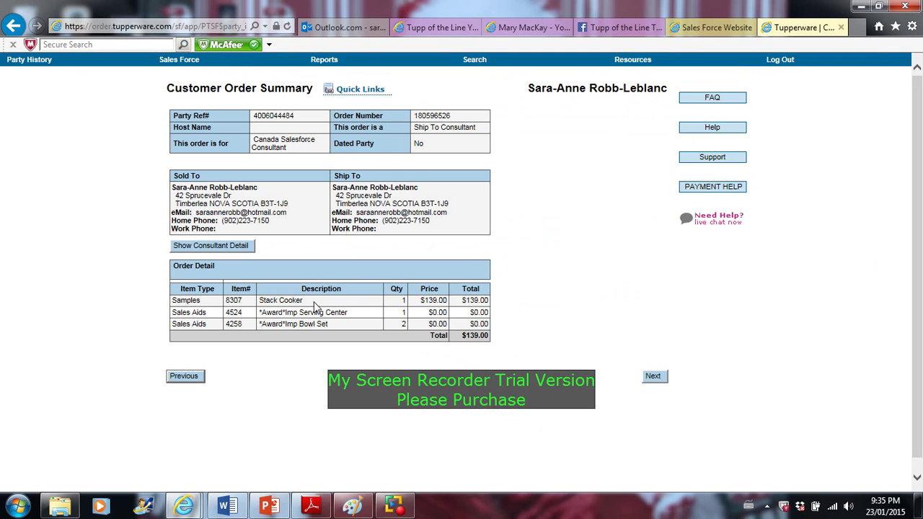
Review consultant details: $24.00 Sales Aids, $90.35 Samples cost, and the Stack Cooker line
left_click(228, 246)
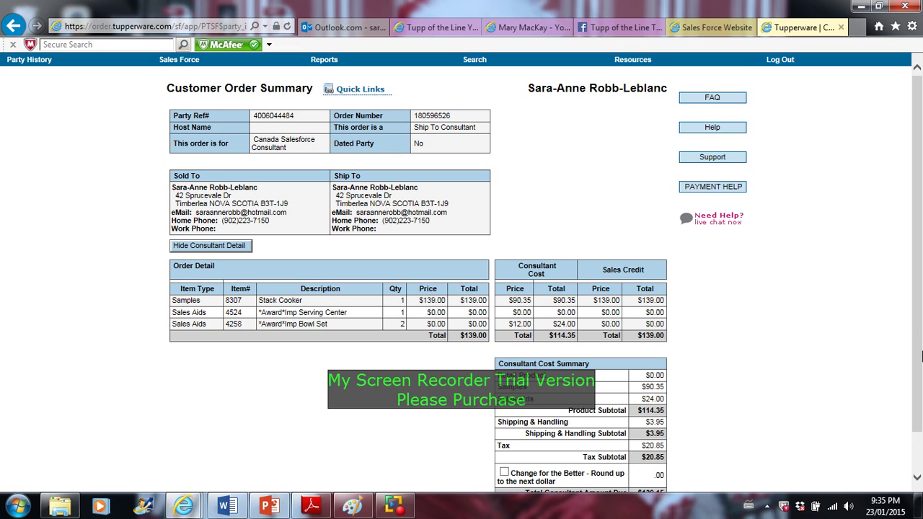
right_click(921, 356)
left_click(872, 232)
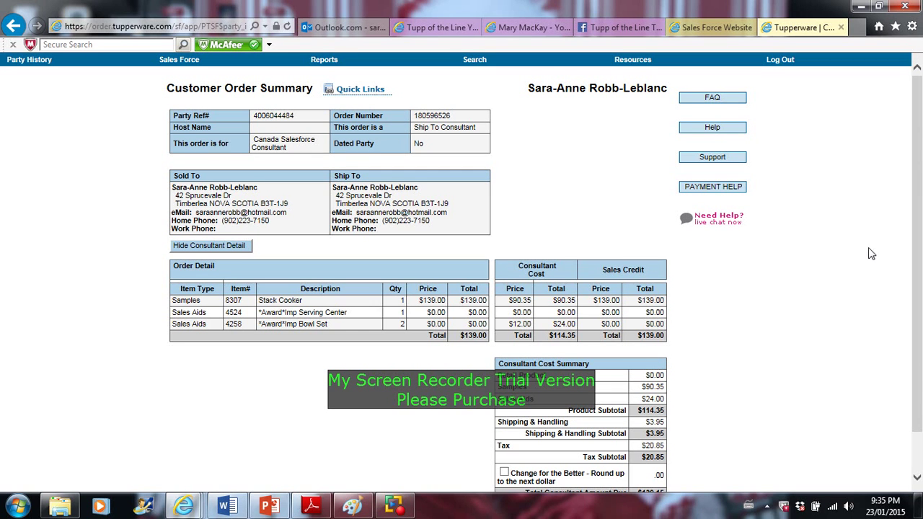
left_click(917, 478)
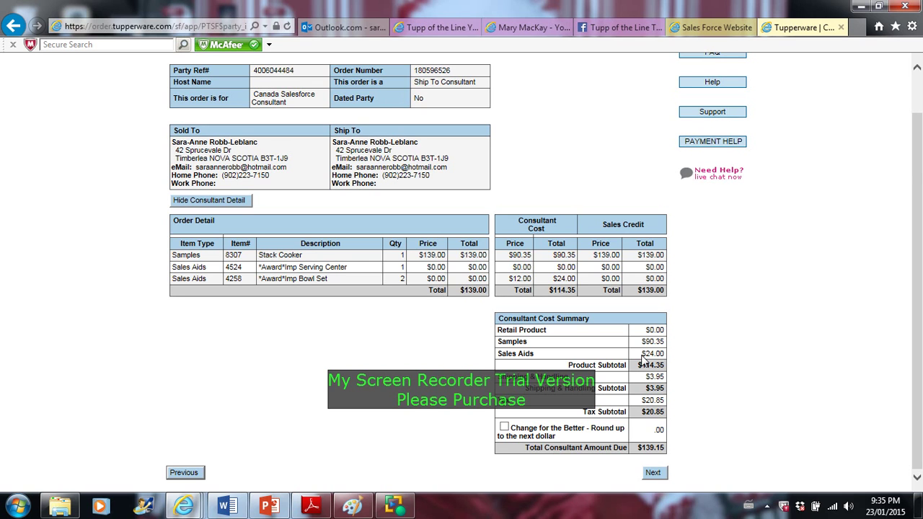
left_click_drag(640, 354, 668, 355)
left_click_drag(573, 342, 652, 350)
left_click_drag(401, 254, 485, 256)
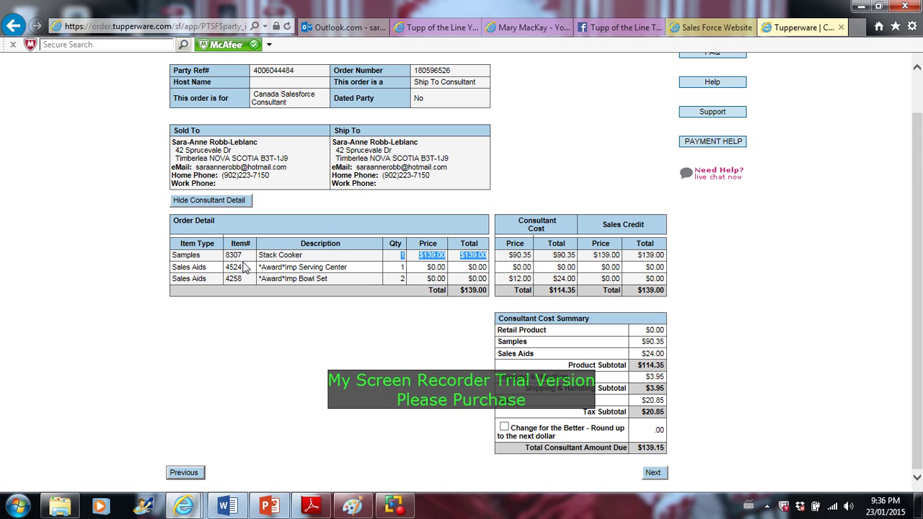
left_click(225, 203)
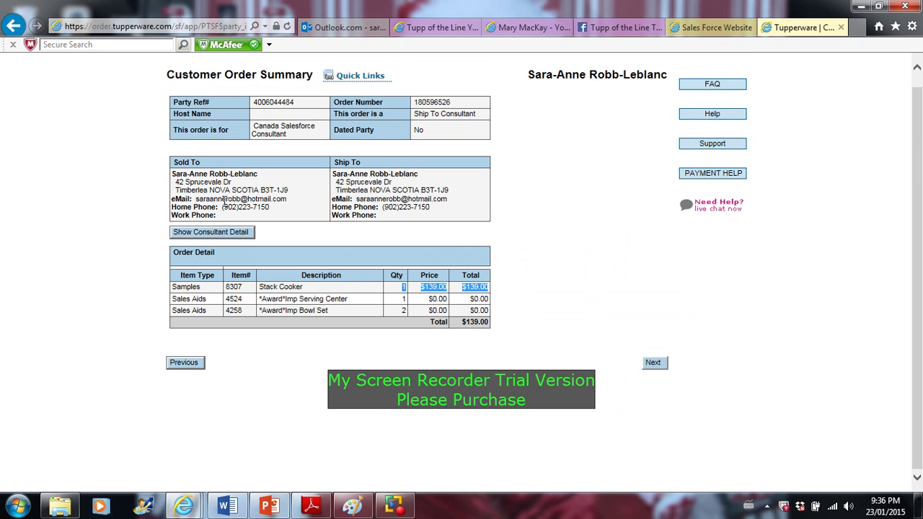
Advance past the $139.15 order summary to view the Coupons party summary
left_click(658, 364)
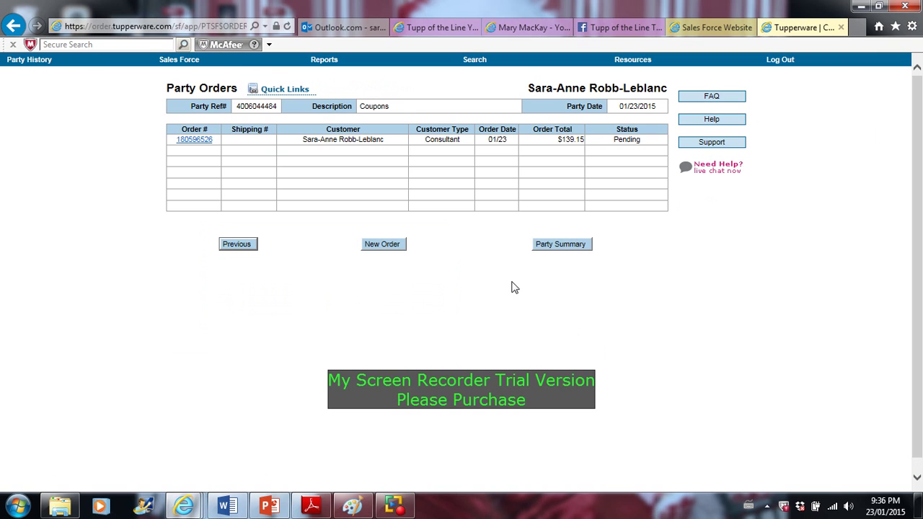
left_click(553, 246)
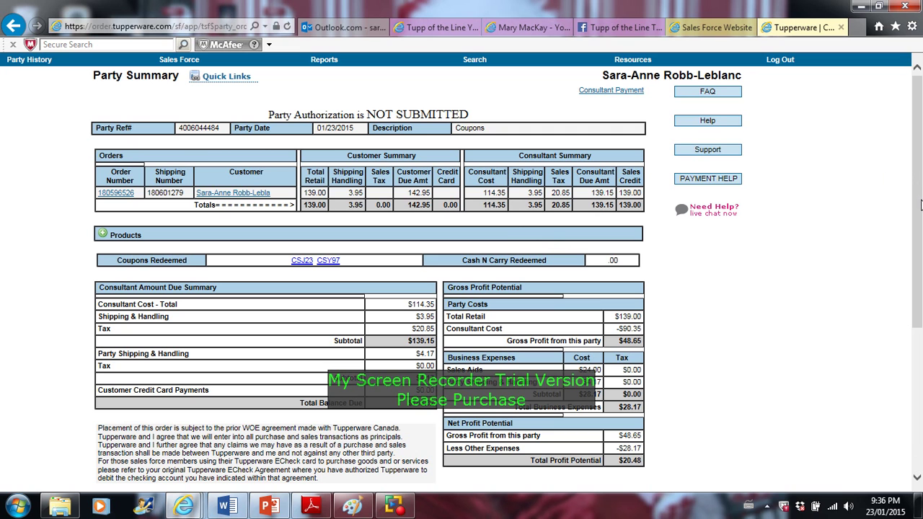
right_click(919, 207)
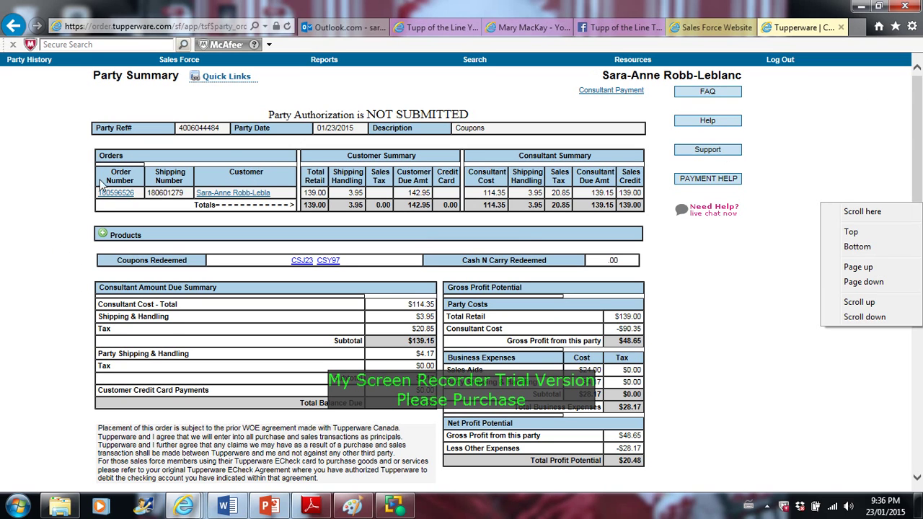
left_click(916, 137)
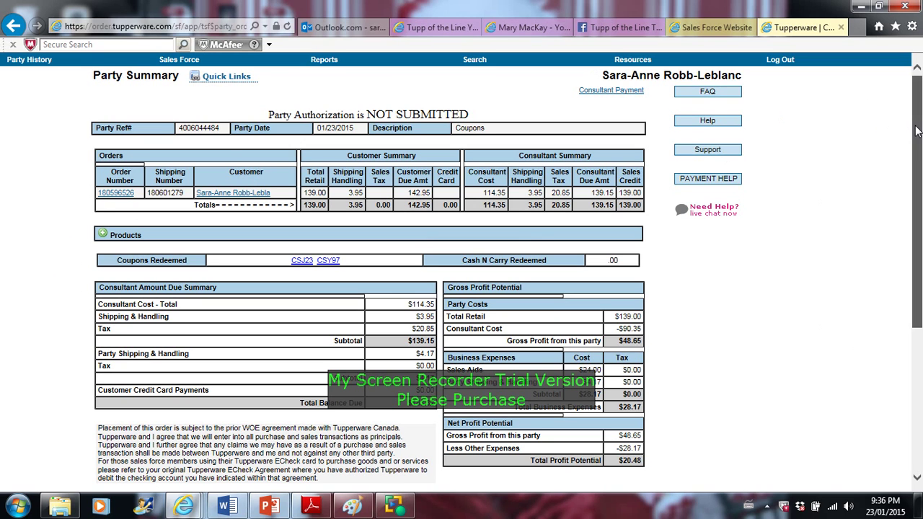
left_click_drag(916, 137, 921, 175)
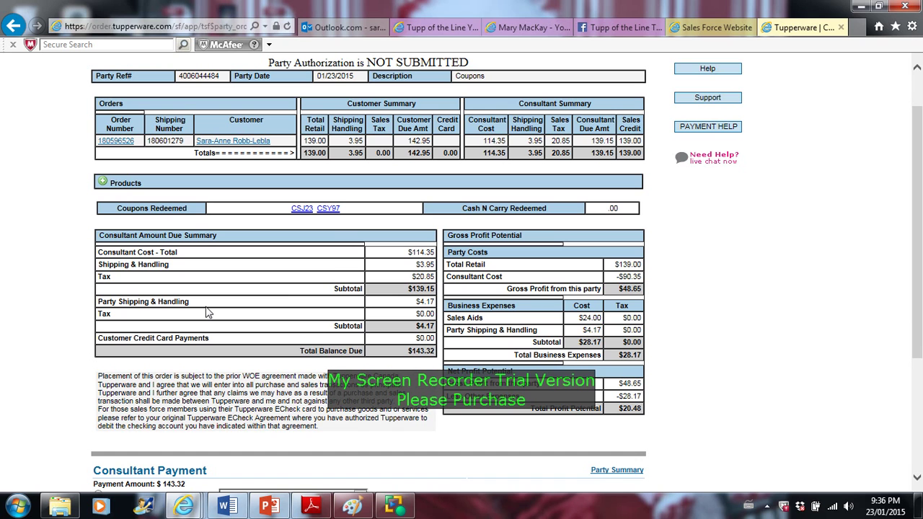
left_click_drag(208, 308, 438, 298)
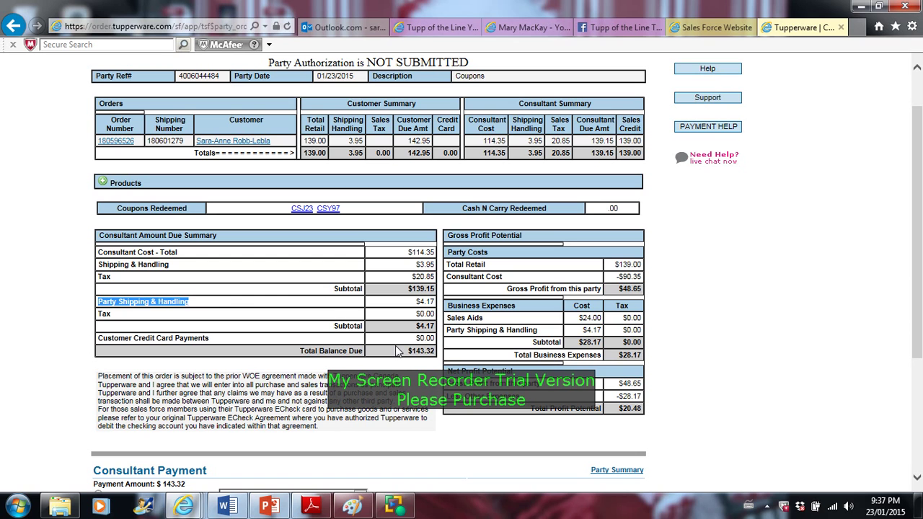
left_click(416, 329)
left_click_drag(372, 361, 437, 351)
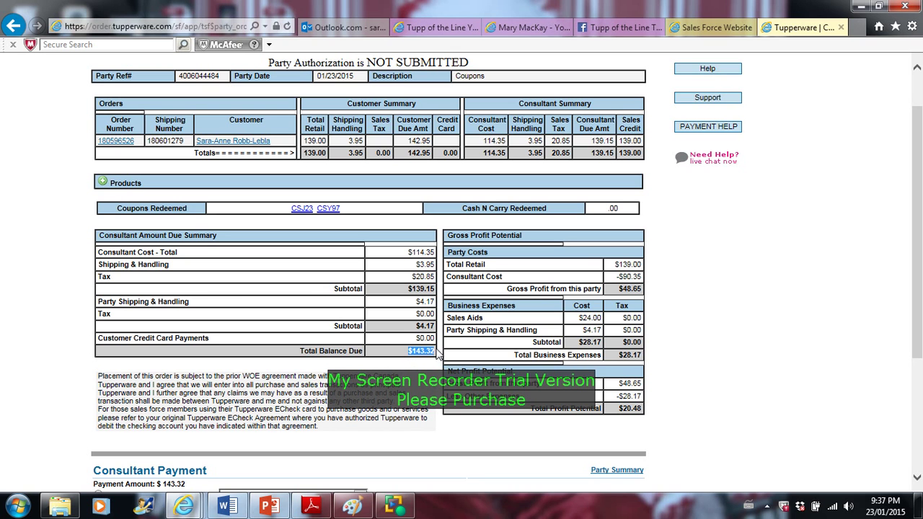
left_click(917, 477)
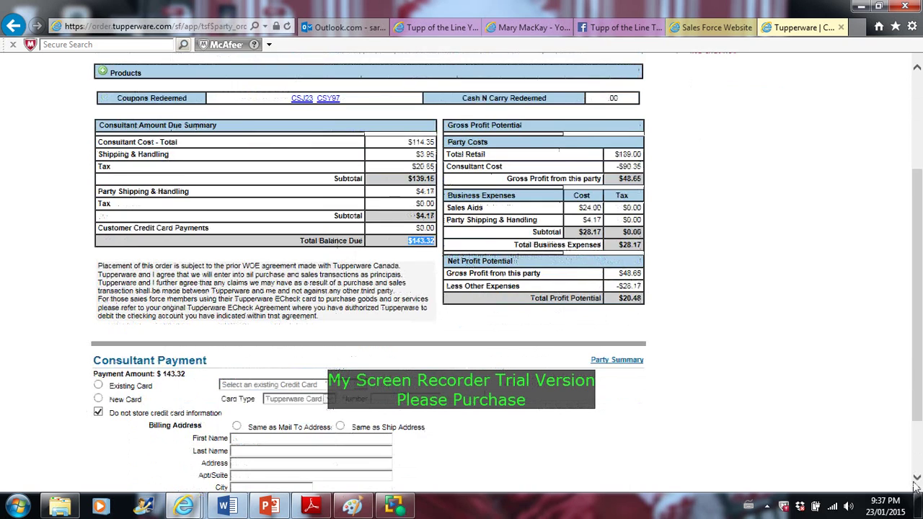
Select Existing Card for the $143.32 consultant payment and check the saved cards list
left_click(917, 477)
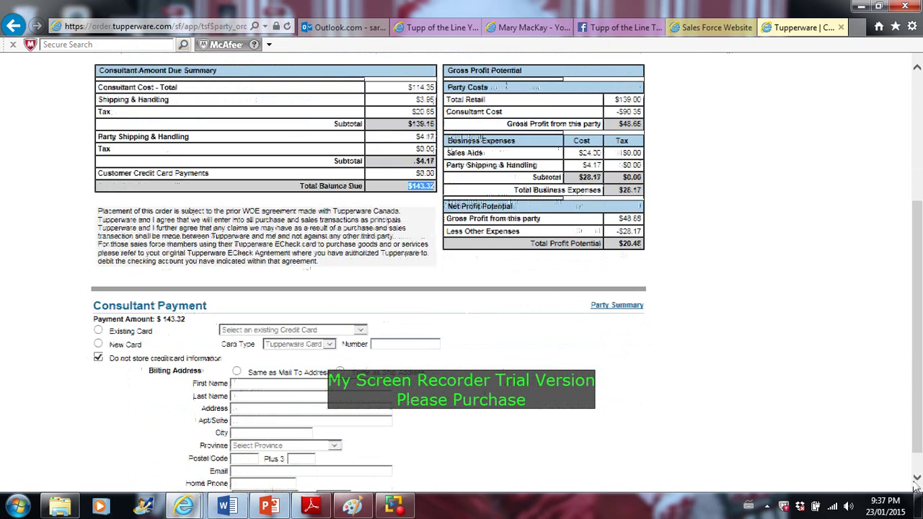
left_click(99, 333)
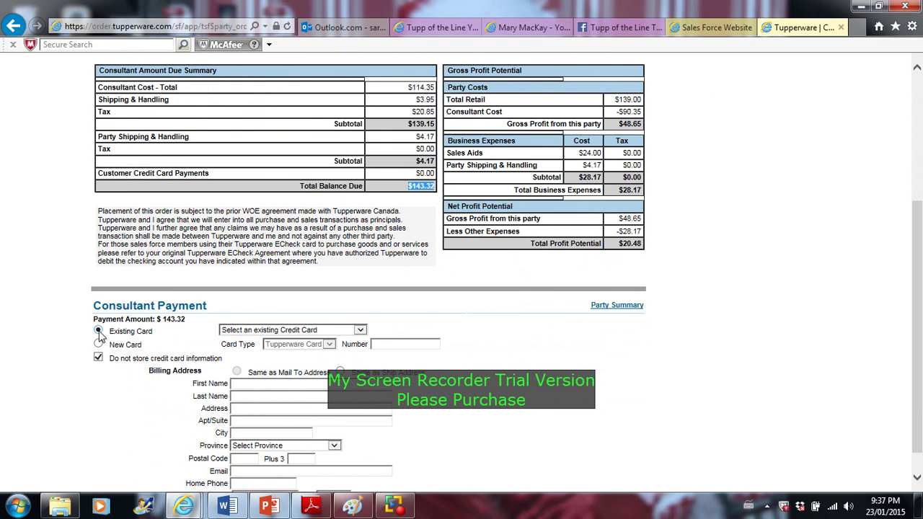
left_click(235, 334)
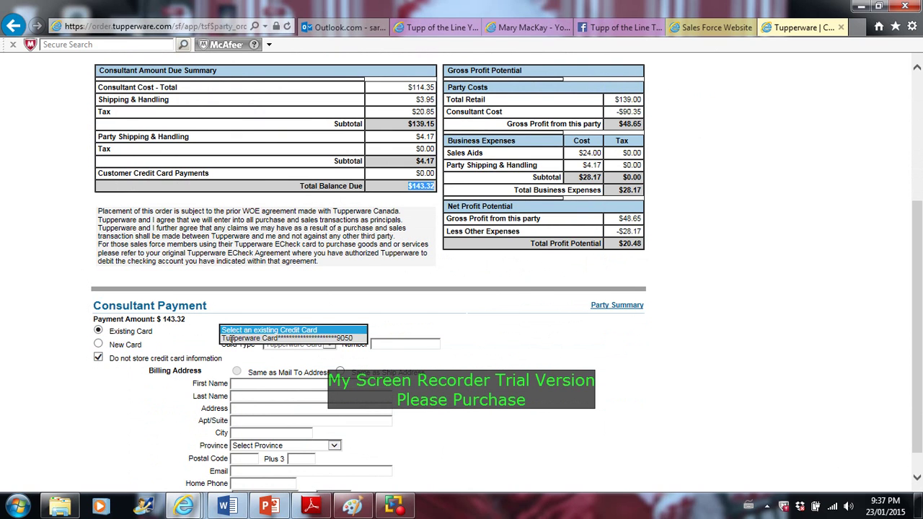
left_click(201, 325)
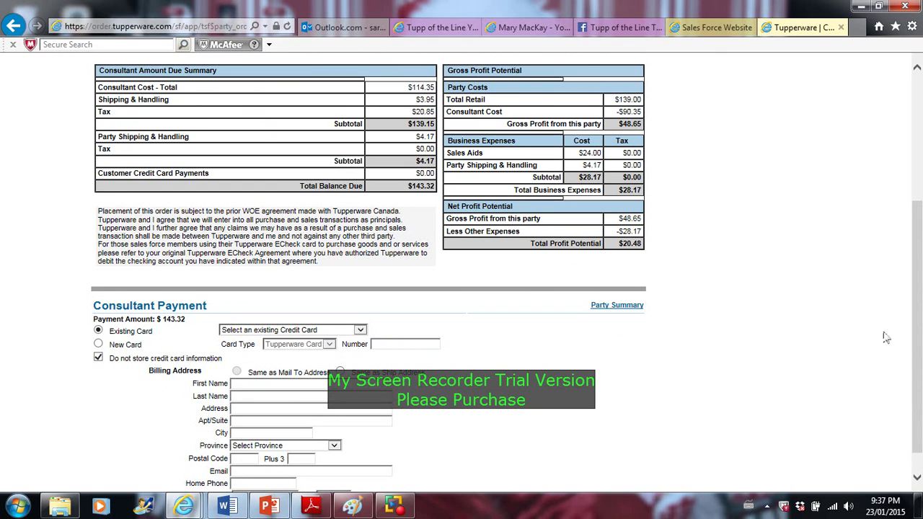
left_click(920, 150)
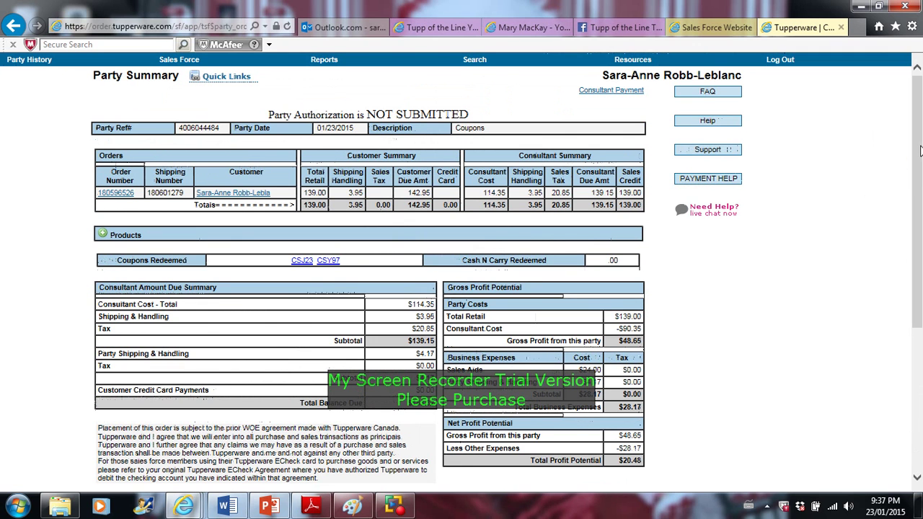
Switch from the browser to the My Screen Recorder window via its taskbar icon
left_click(395, 507)
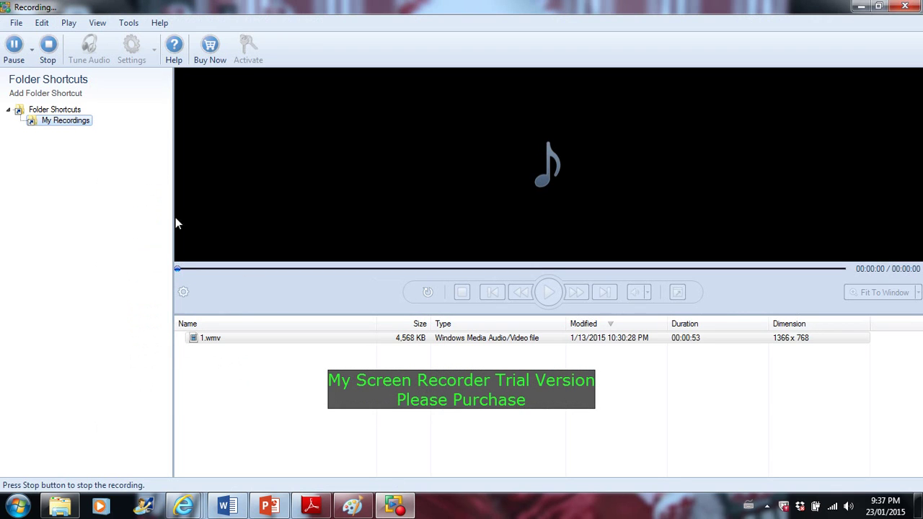